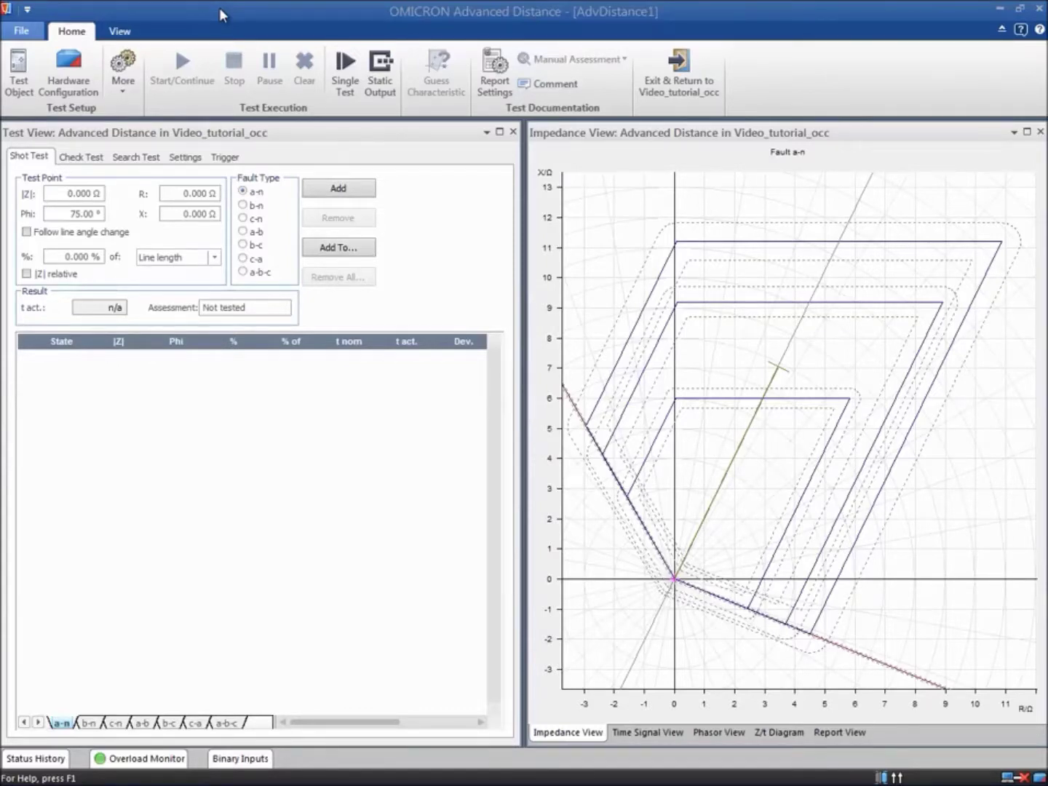
Inspect the CMC356 hardware configuration tabs, including analog output mapping, and apply it.
click(91, 72)
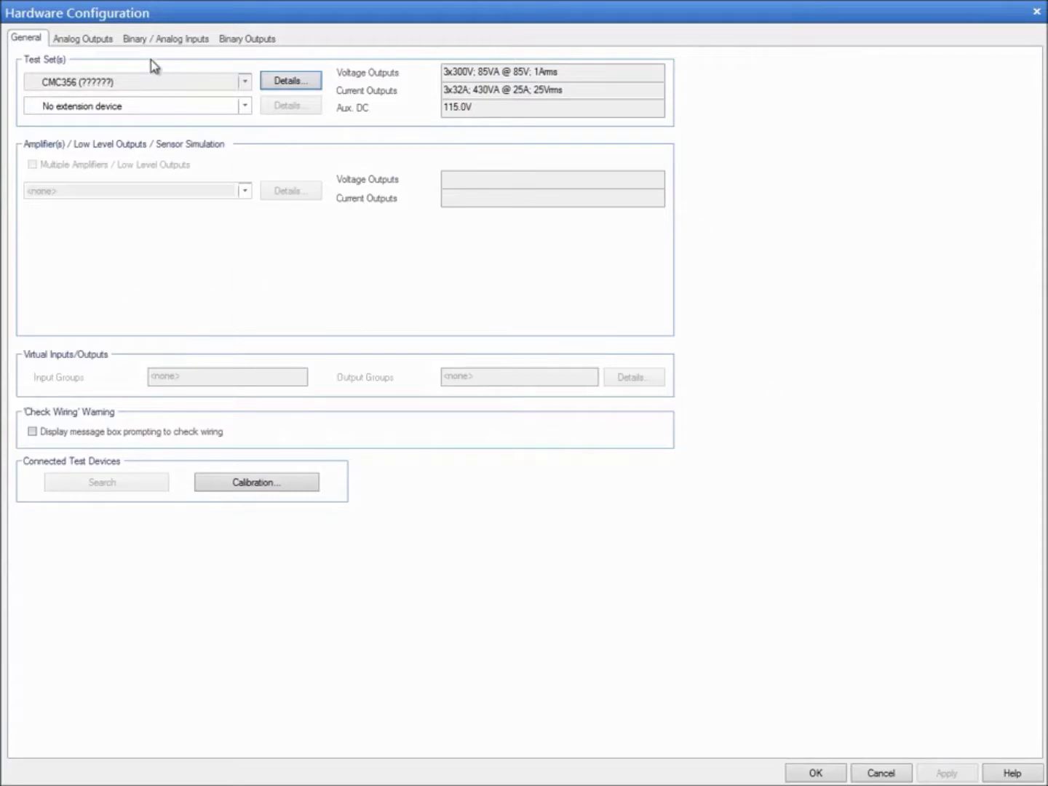
click(109, 41)
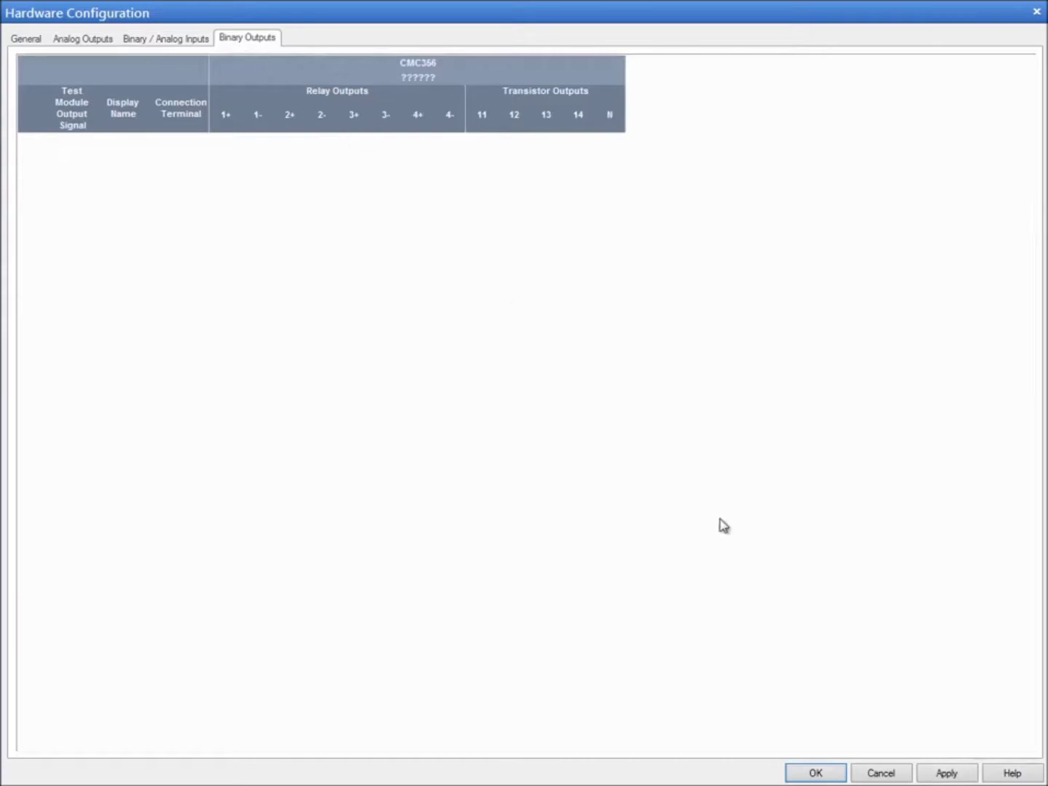
click(948, 772)
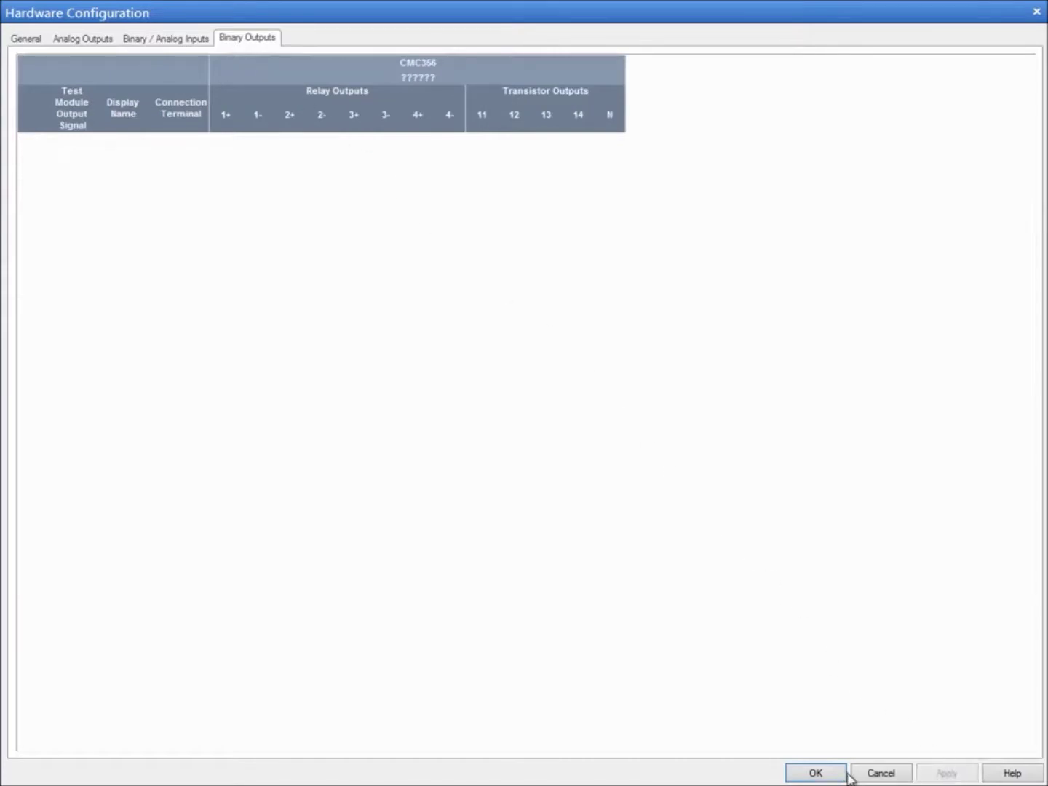
click(816, 772)
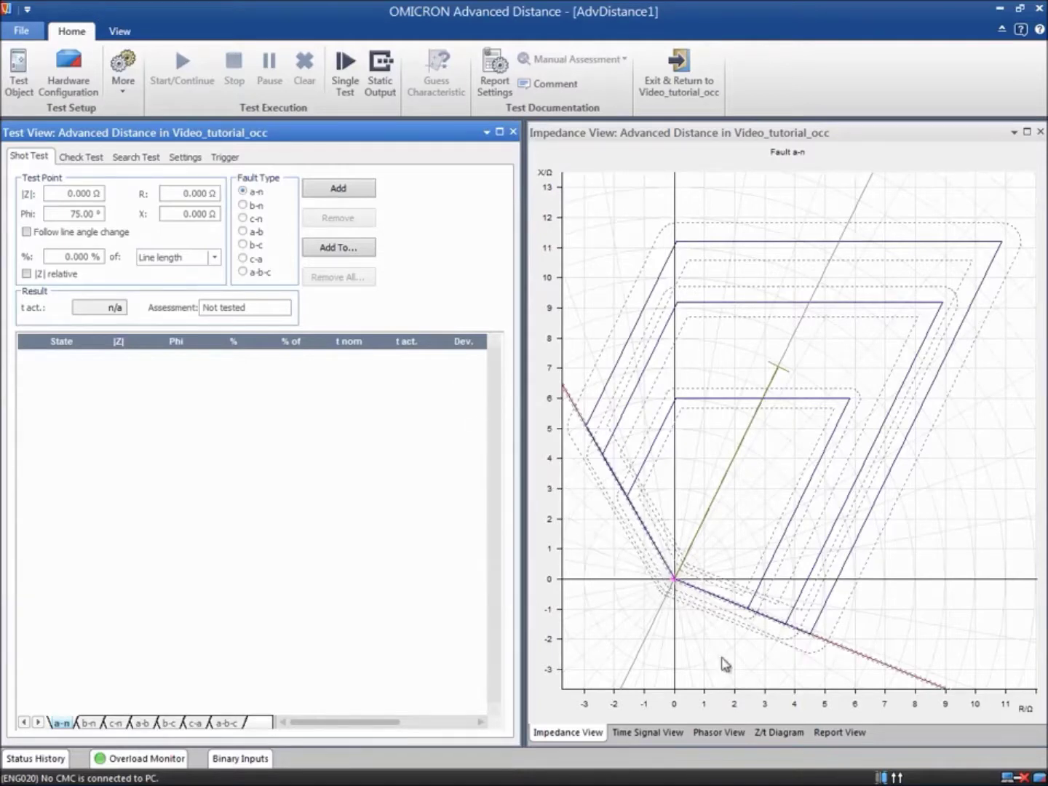
Display the Z/t diagram of zone trip times beside the a-n Shot Test parameters.
click(779, 733)
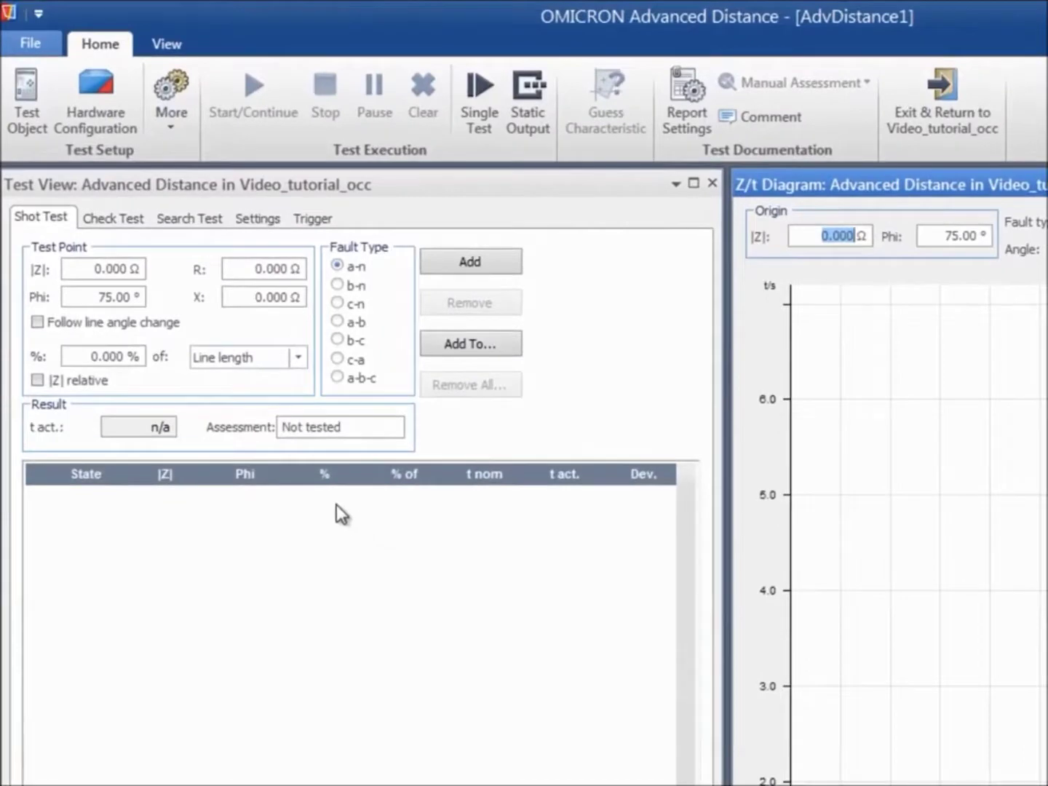
Check the Check Test, Search Test and Trip trigger settings, then list the Settings test models.
click(113, 219)
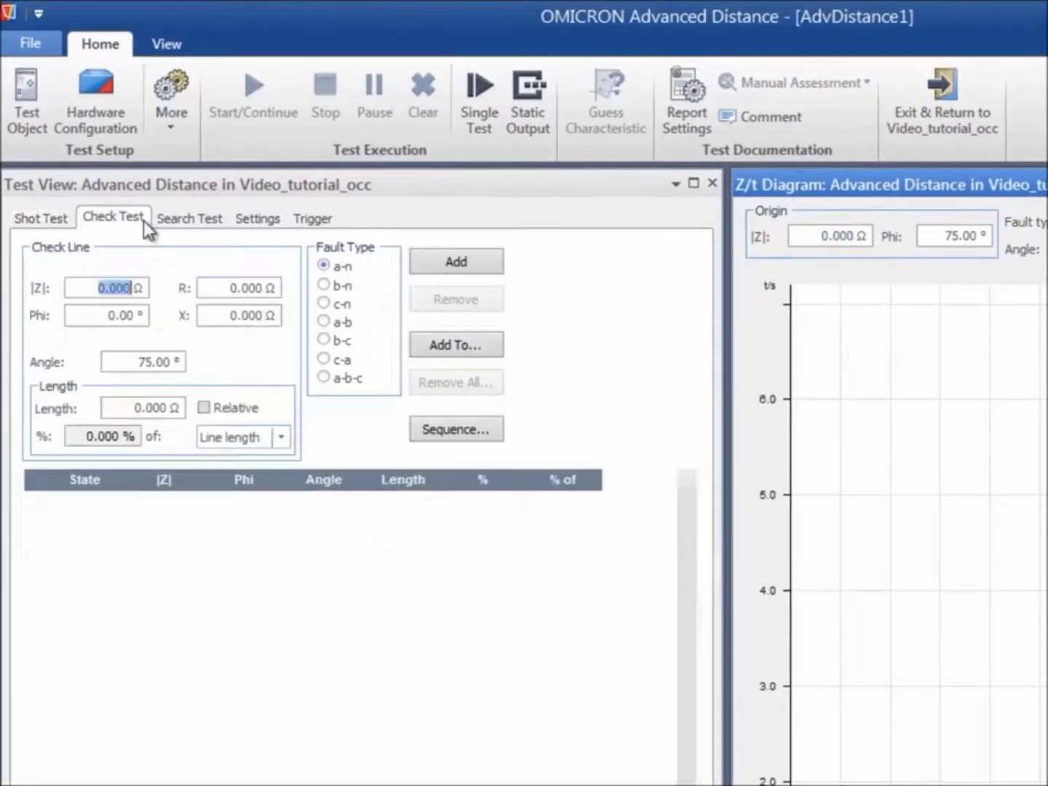
click(189, 219)
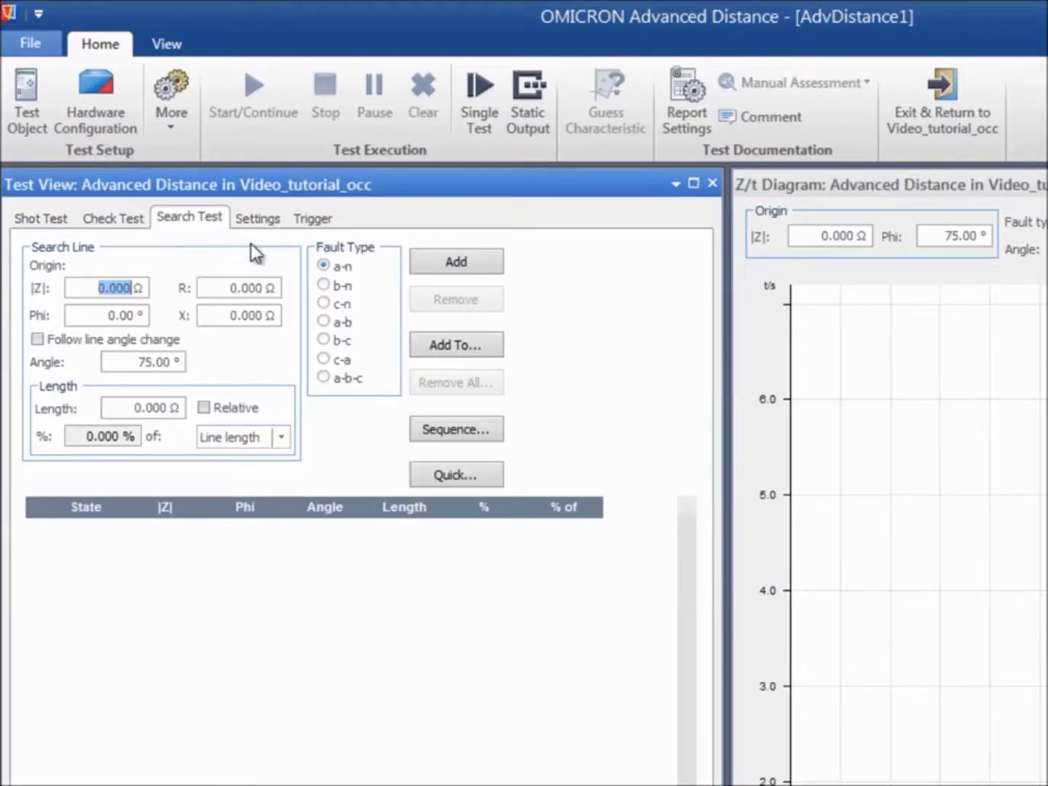
click(313, 221)
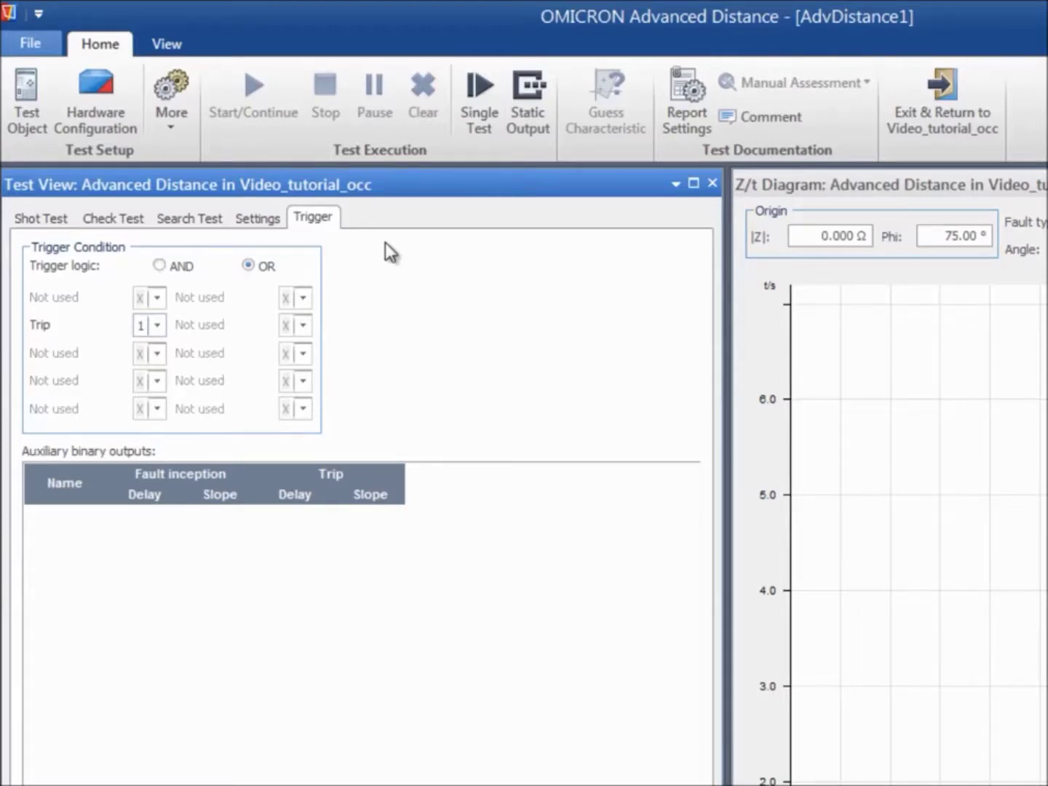
click(257, 219)
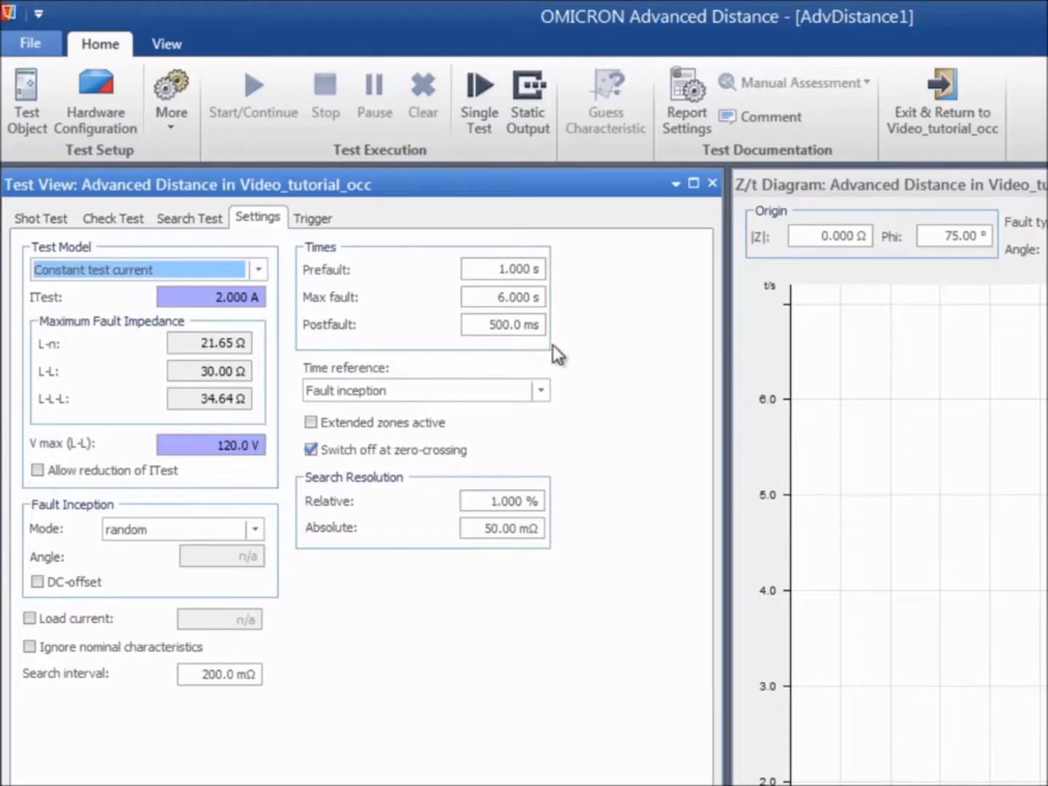
click(258, 270)
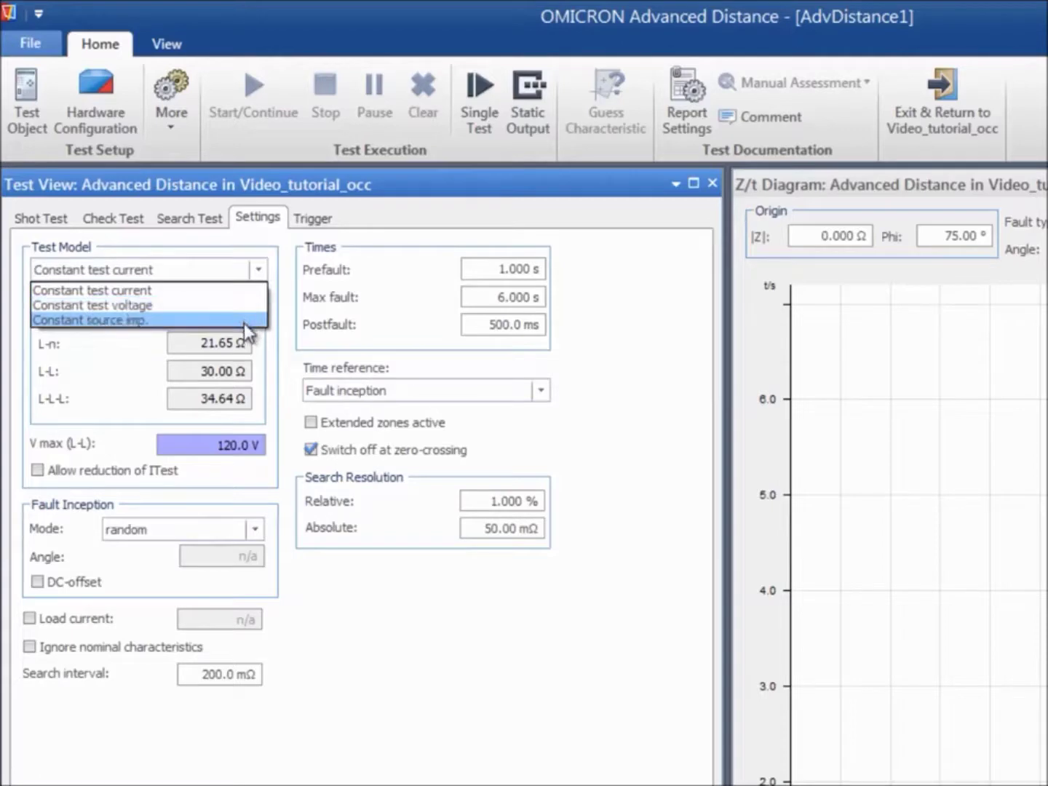
Keep Constant test current as the model, toggling Allow reduction of ITest on and off.
click(261, 291)
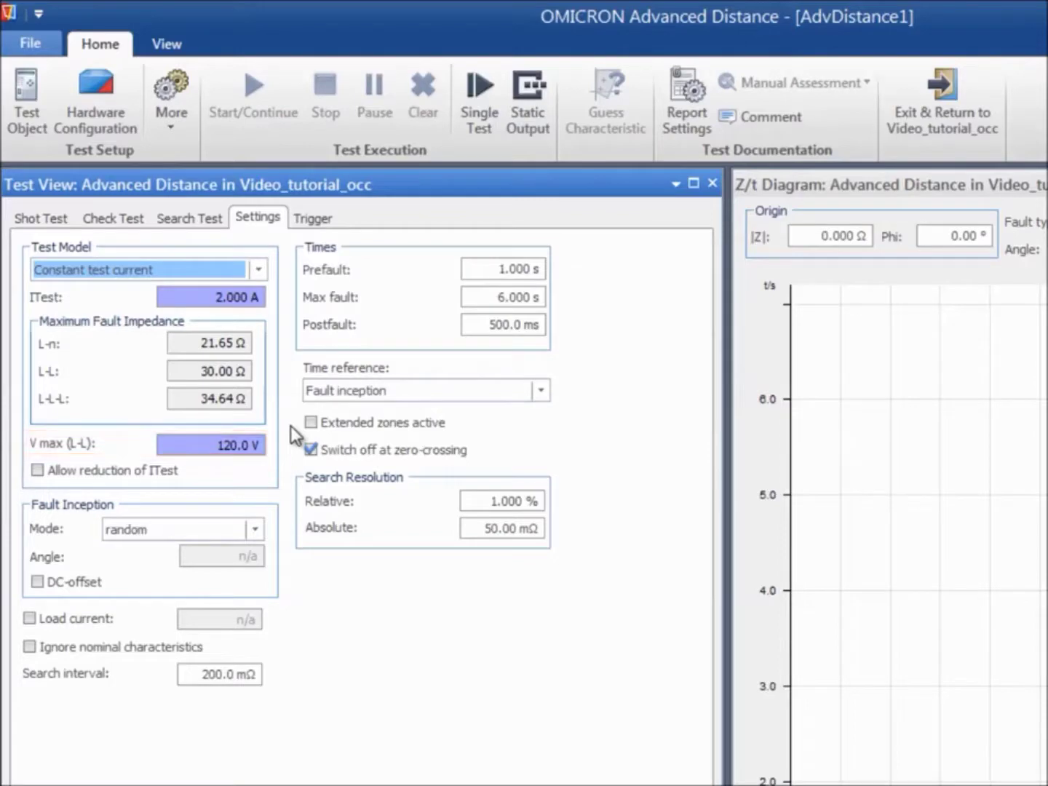
click(38, 470)
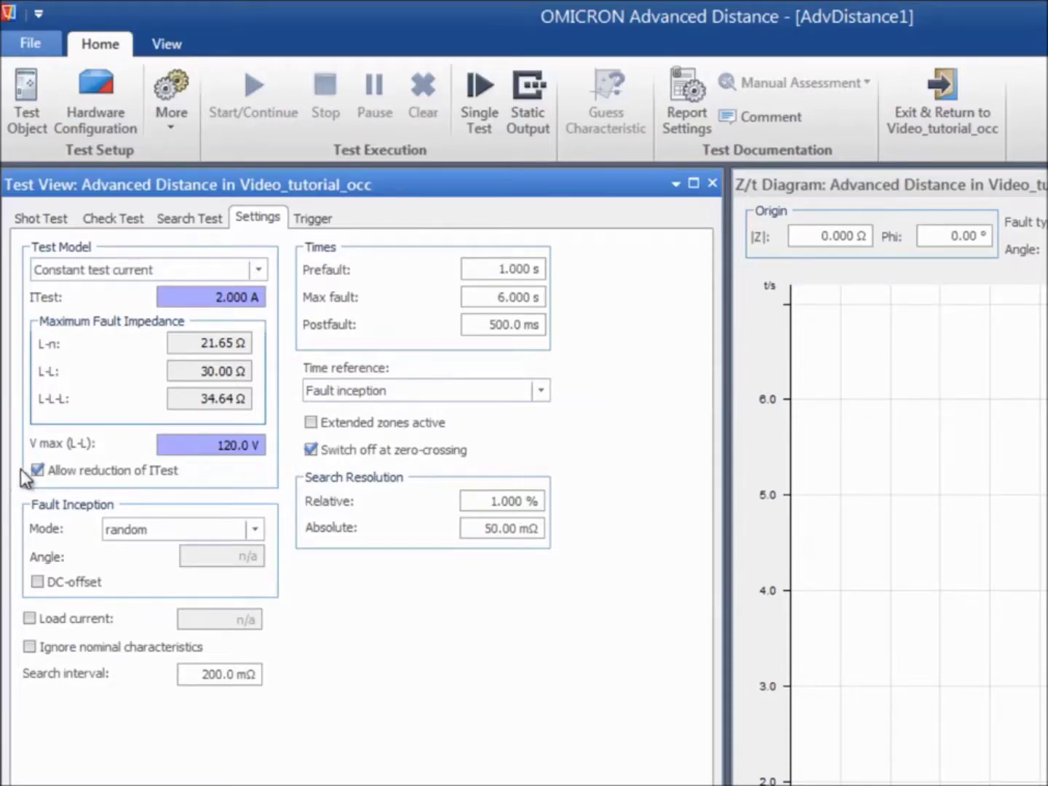
click(37, 470)
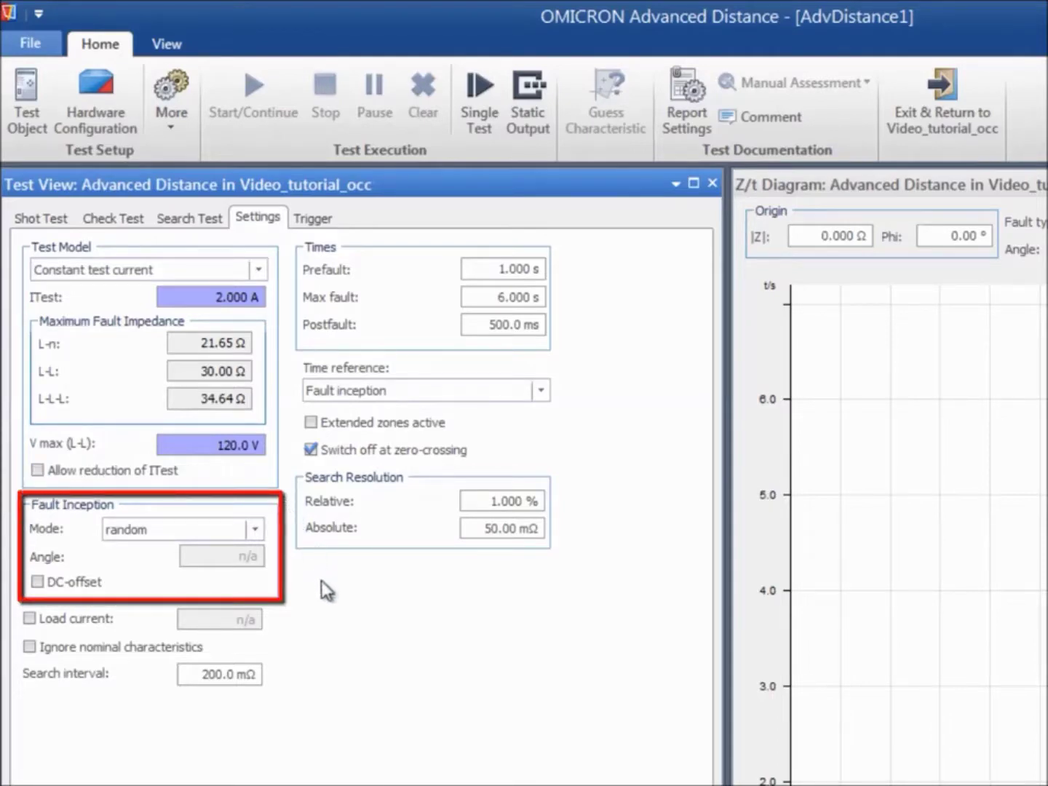
Keep random fault inception mode, with DC offset switched on and back off.
click(255, 529)
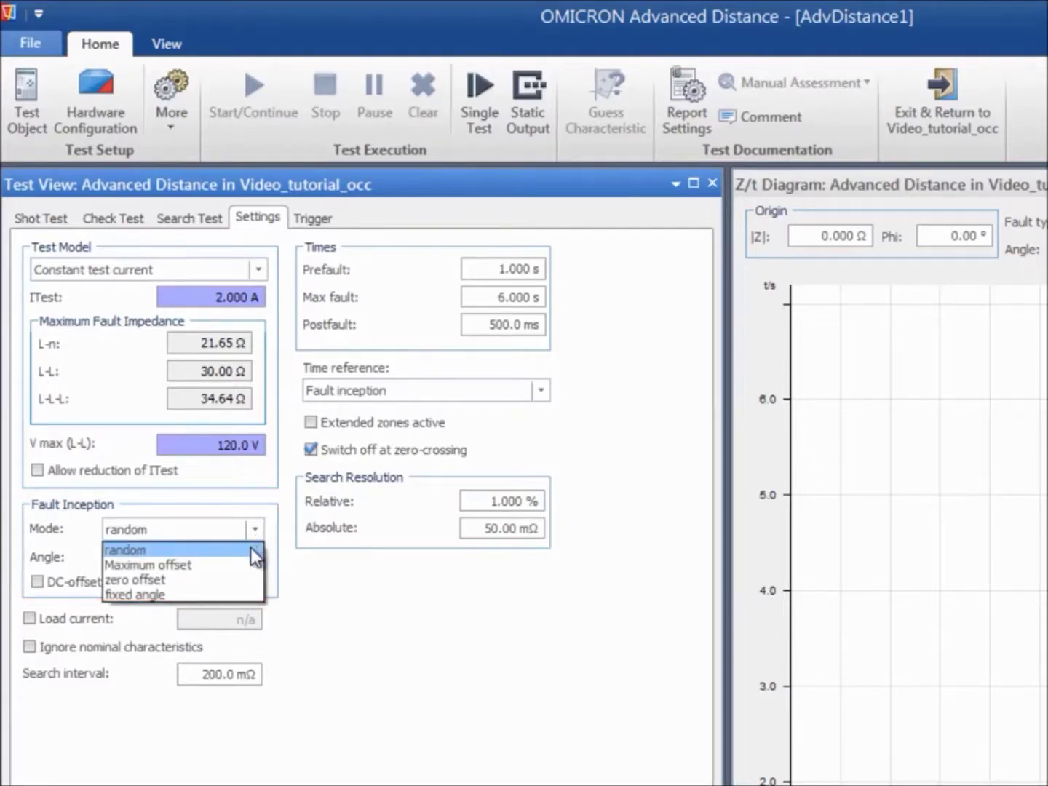
click(251, 551)
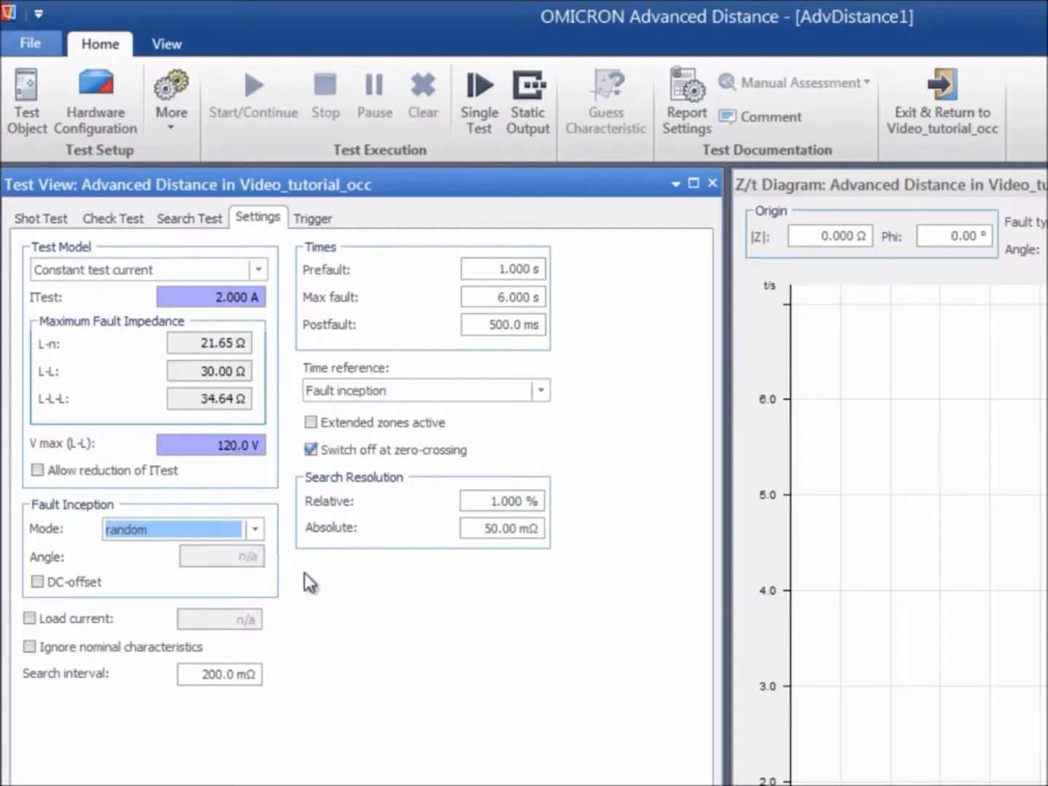
click(37, 581)
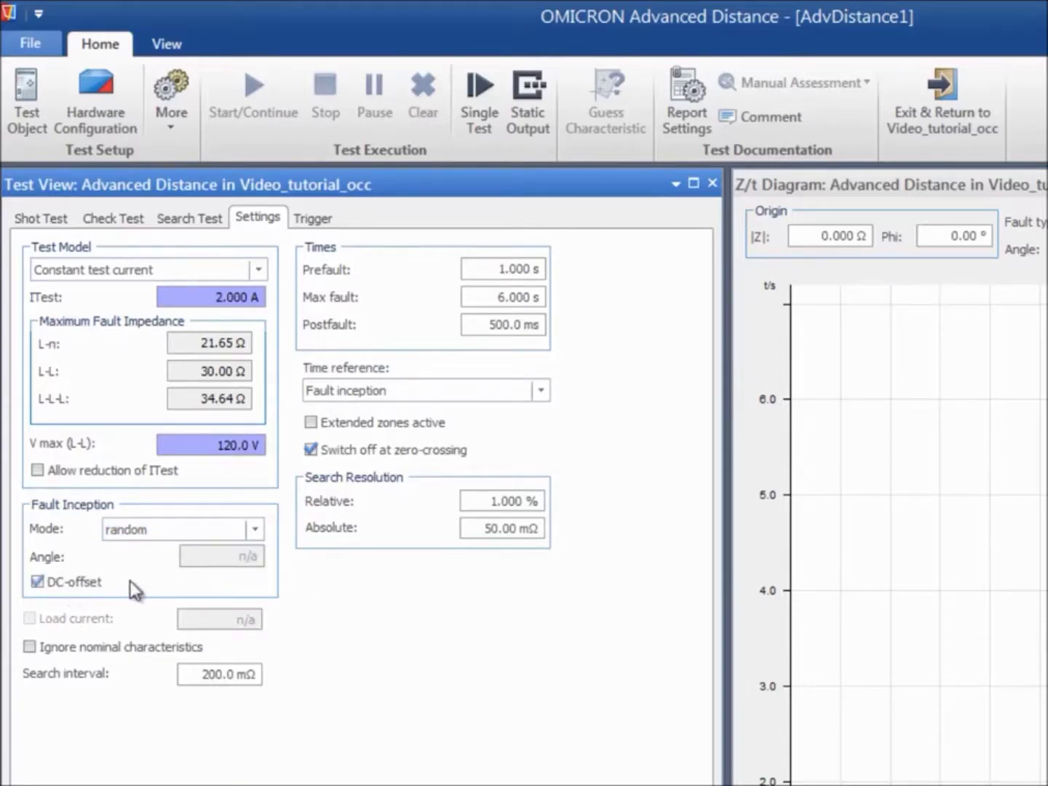
click(37, 581)
Switch load current on and back off, then list the time reference choices.
click(29, 619)
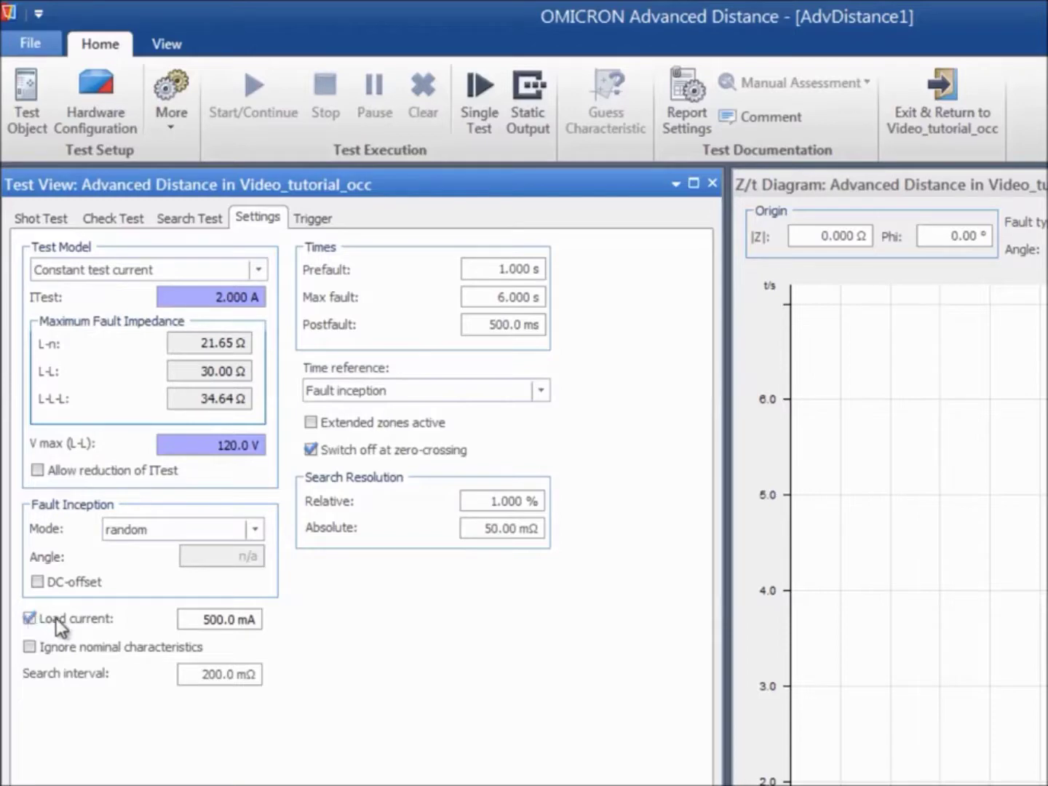
click(30, 619)
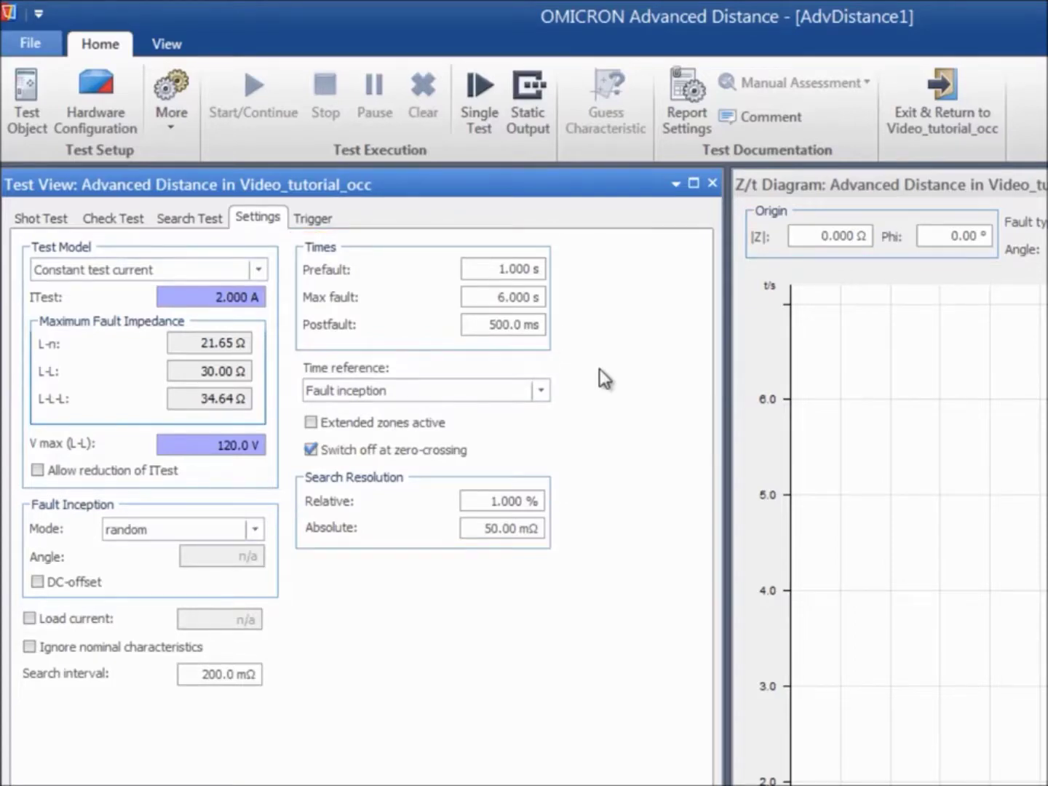
click(543, 392)
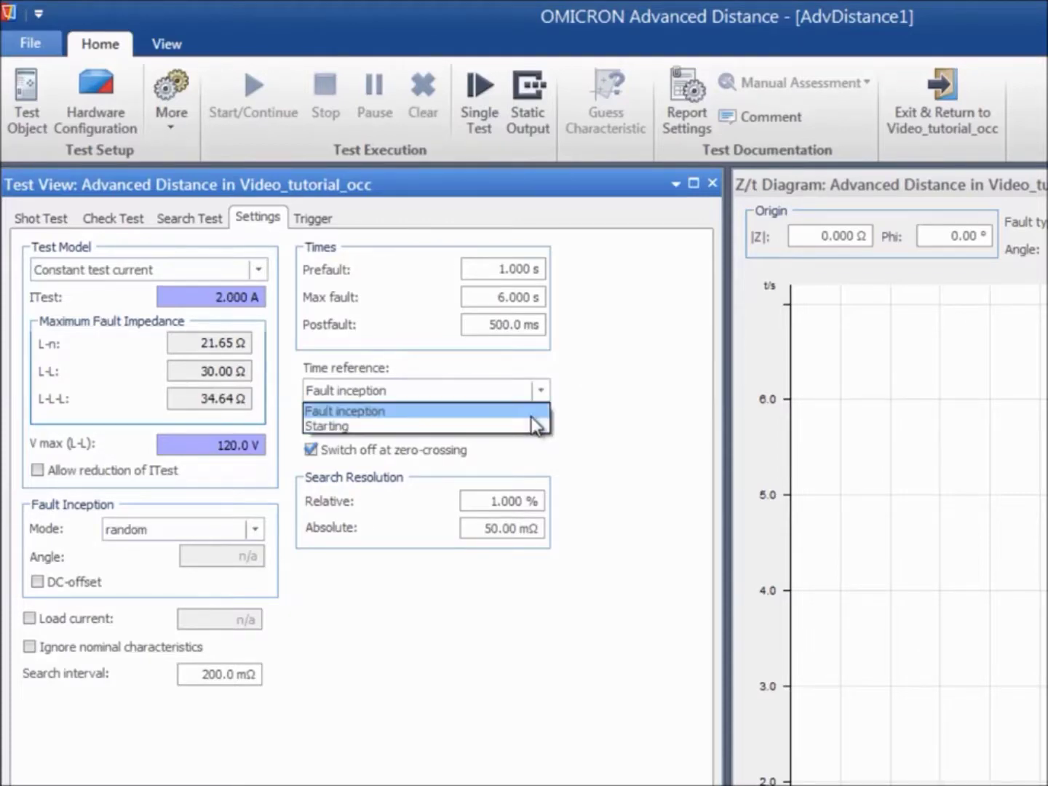
Keep Fault inception as the time reference and show the impedance diagram.
click(532, 412)
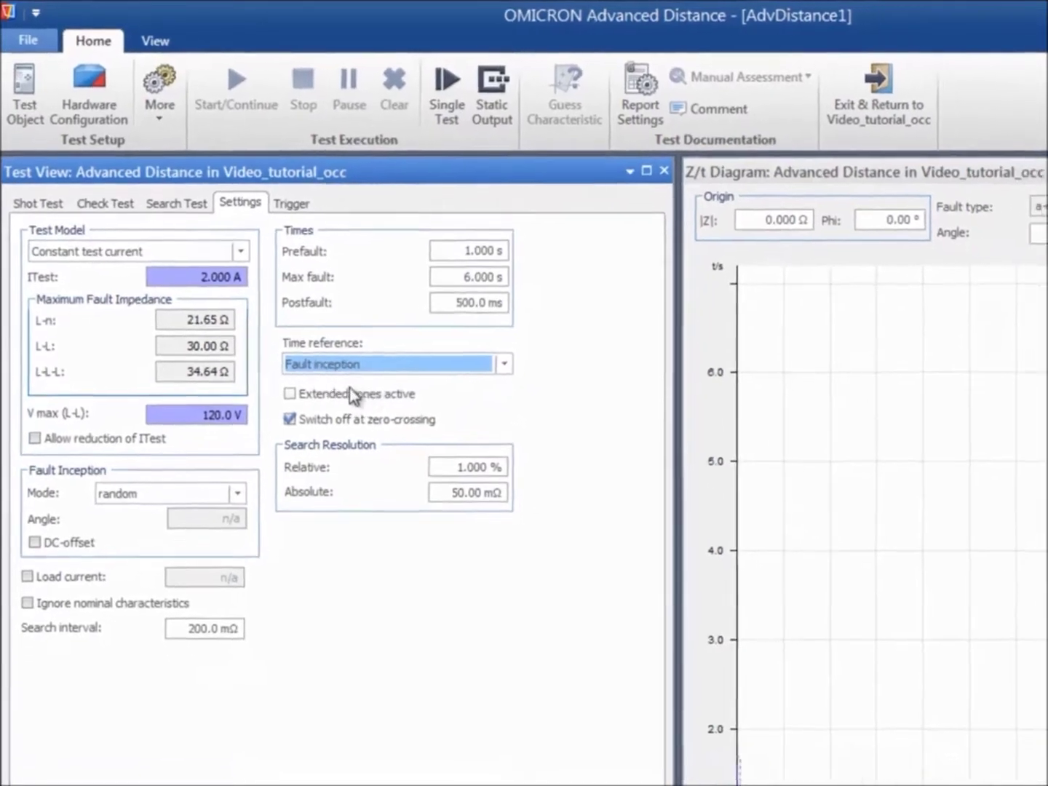
click(251, 340)
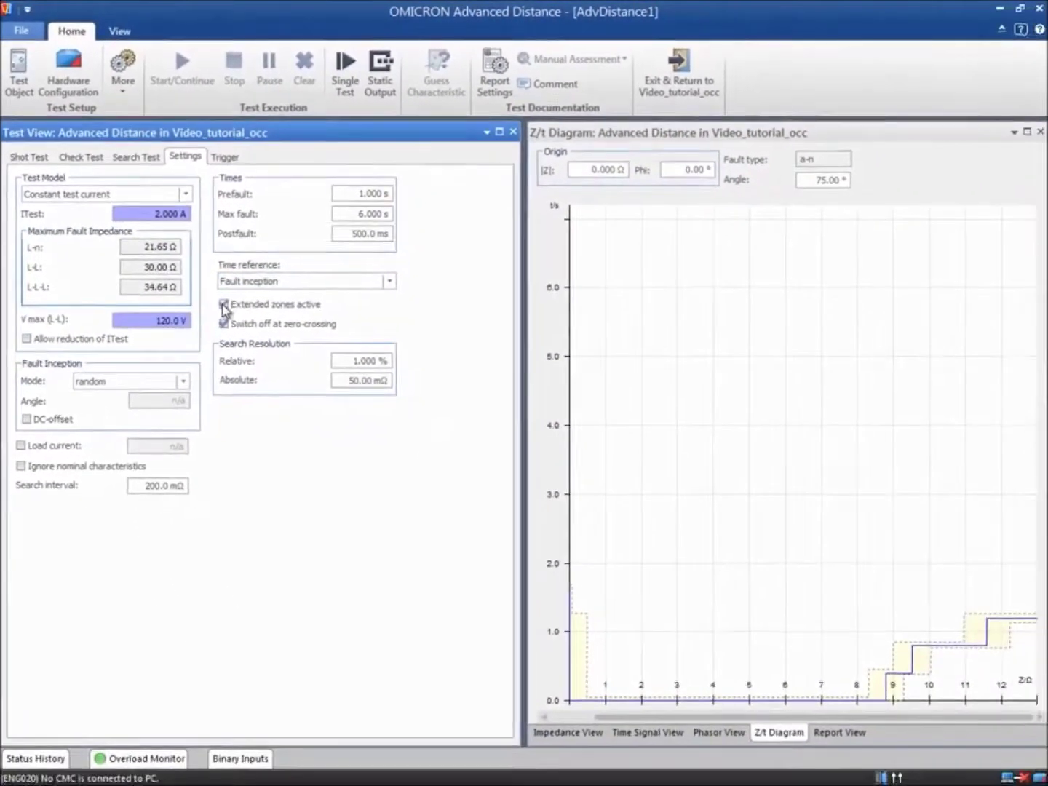
click(567, 732)
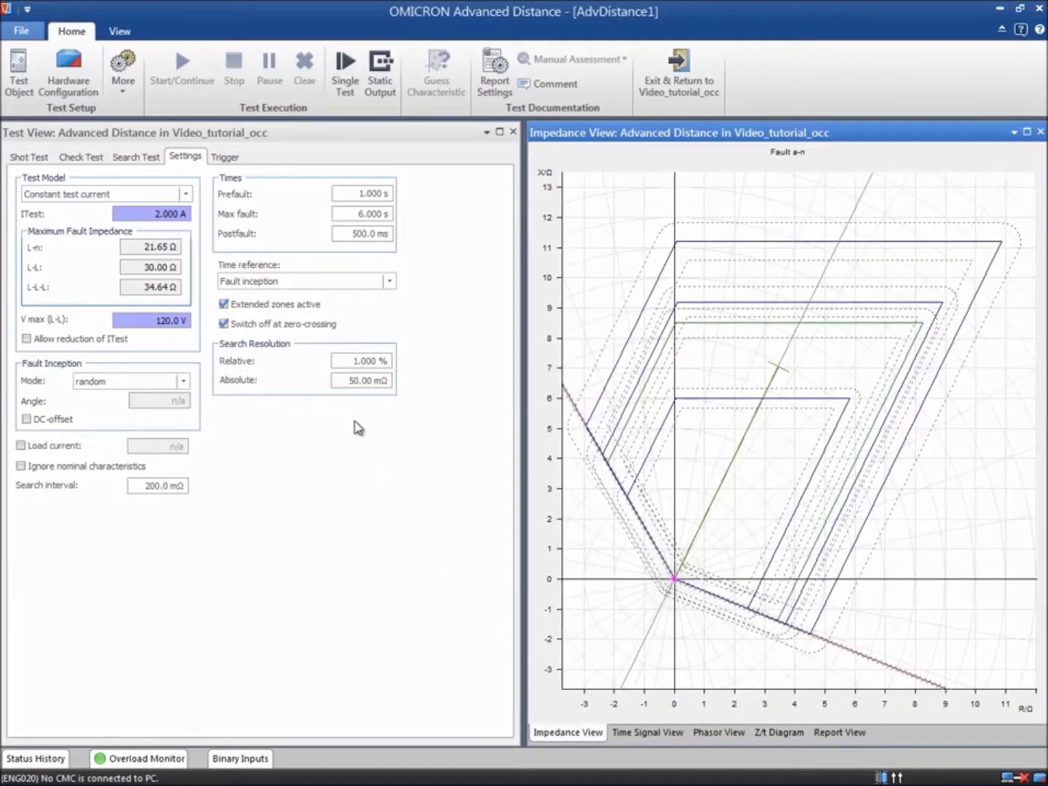
Leave extended zones inactive and enable Ignore nominal characteristics.
click(225, 308)
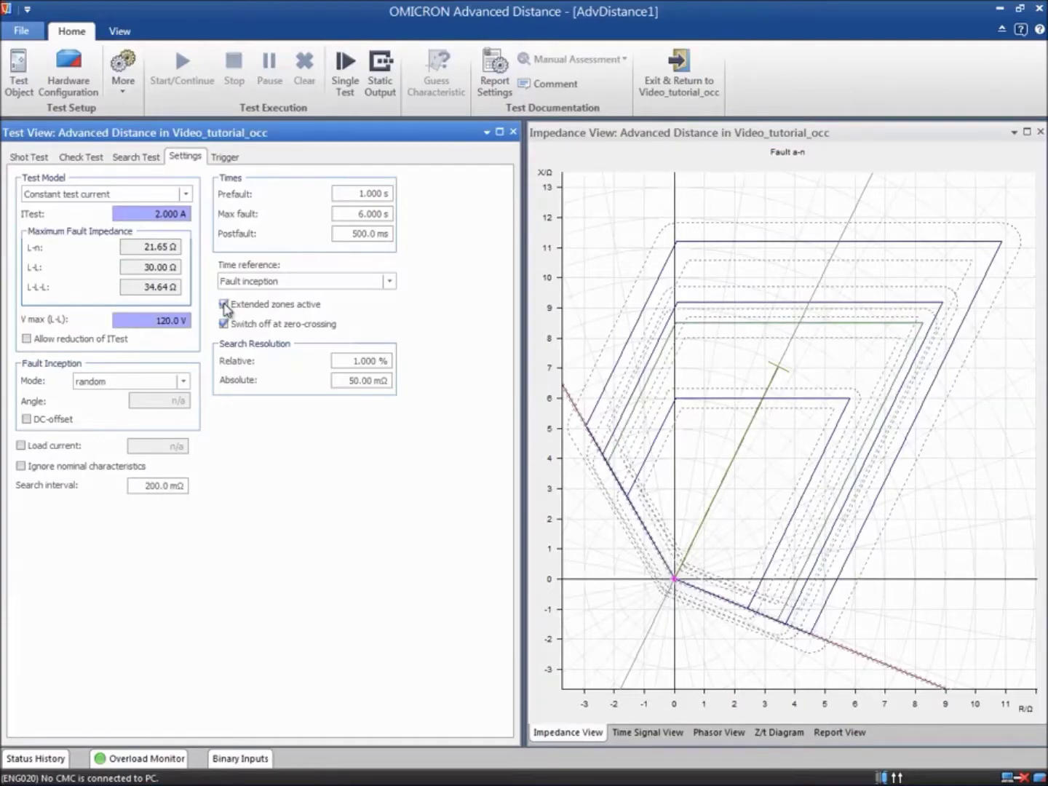
click(223, 305)
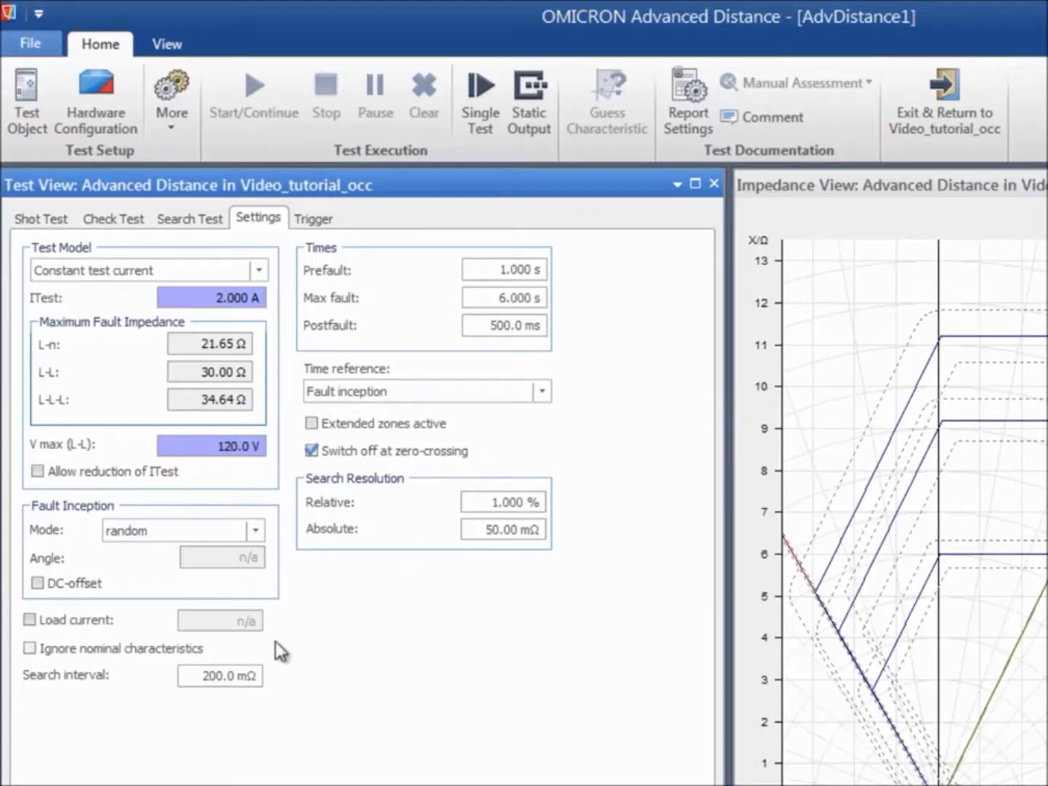
click(30, 648)
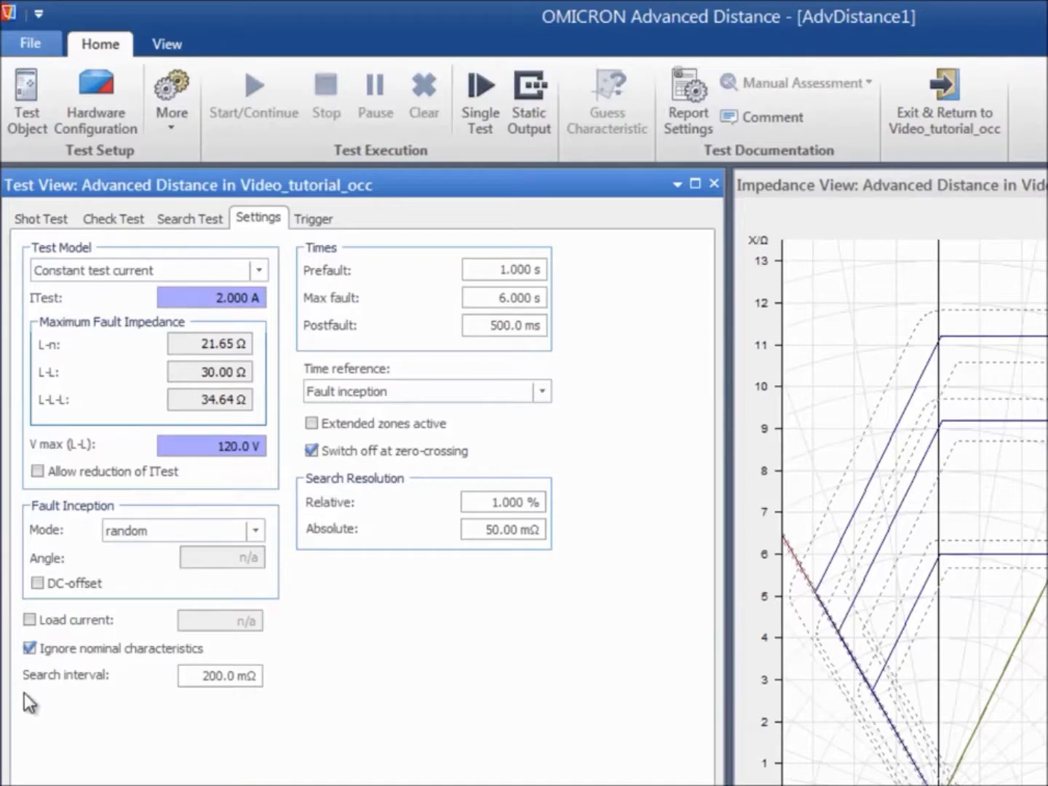